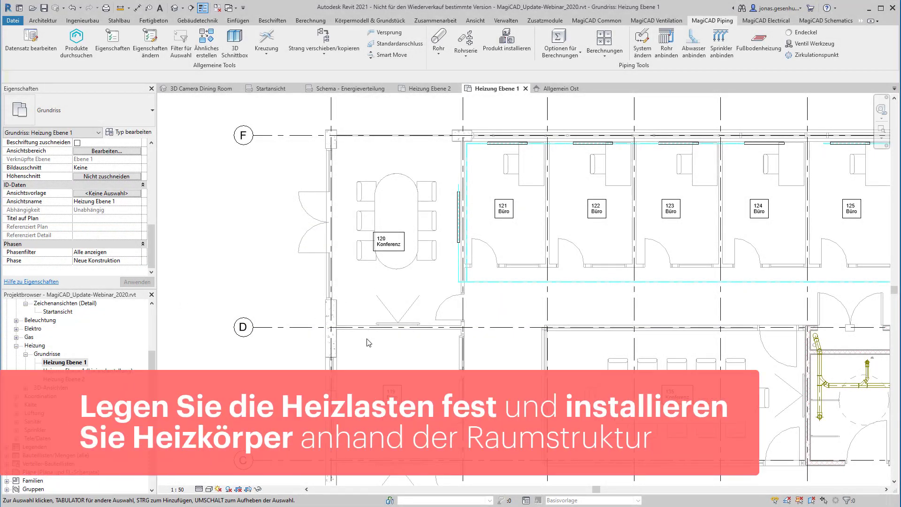
- Enter 1150 W as Bemessungslast Heizung for office room 119 and apply it
click(365, 334)
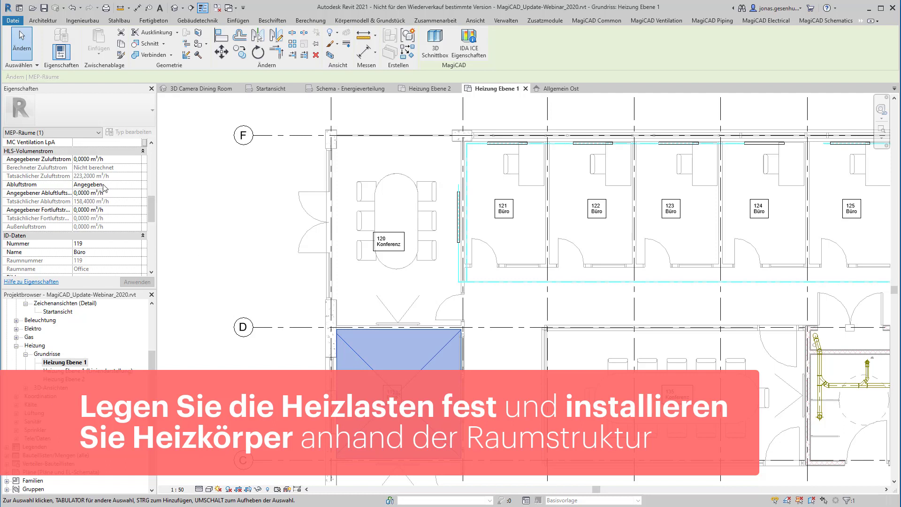
scroll(104, 187, down, 5)
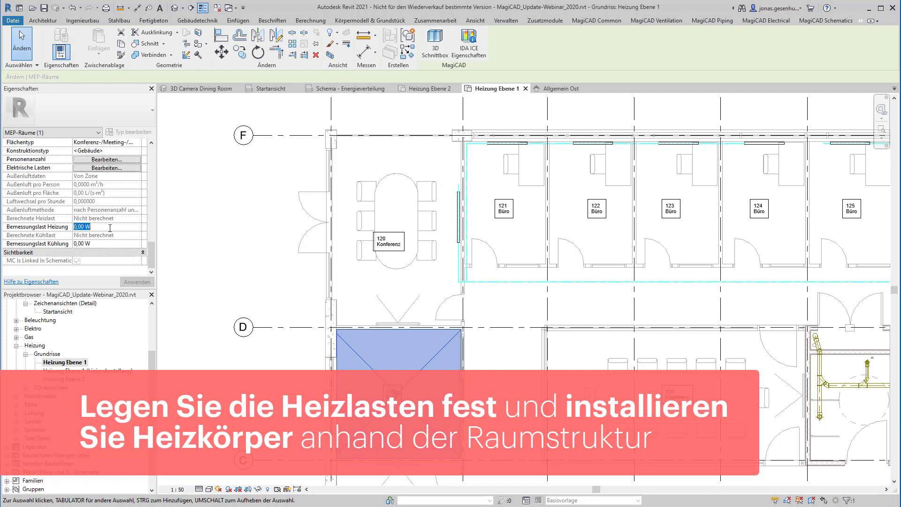
text(1150)
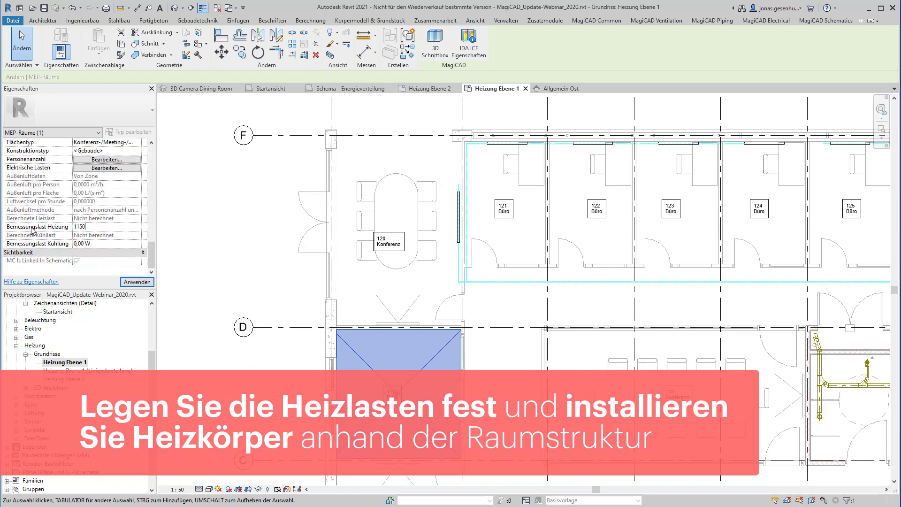
click(136, 282)
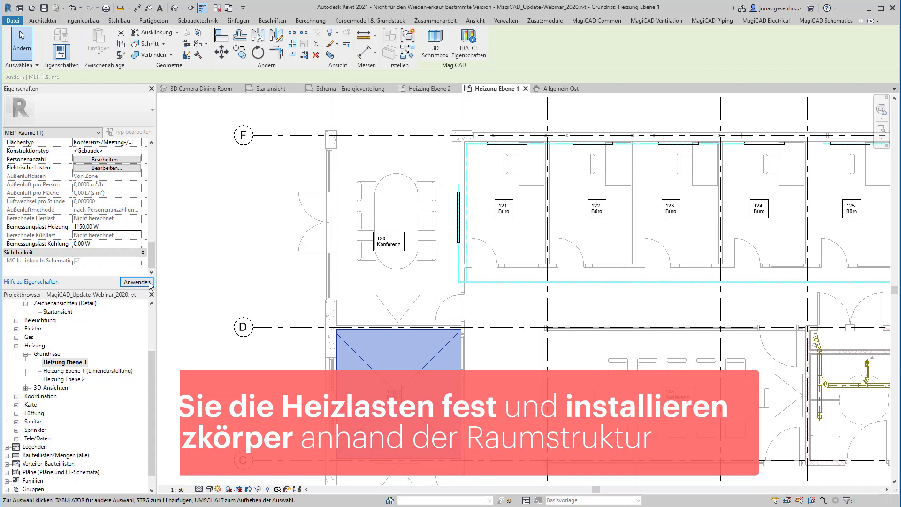
click(227, 300)
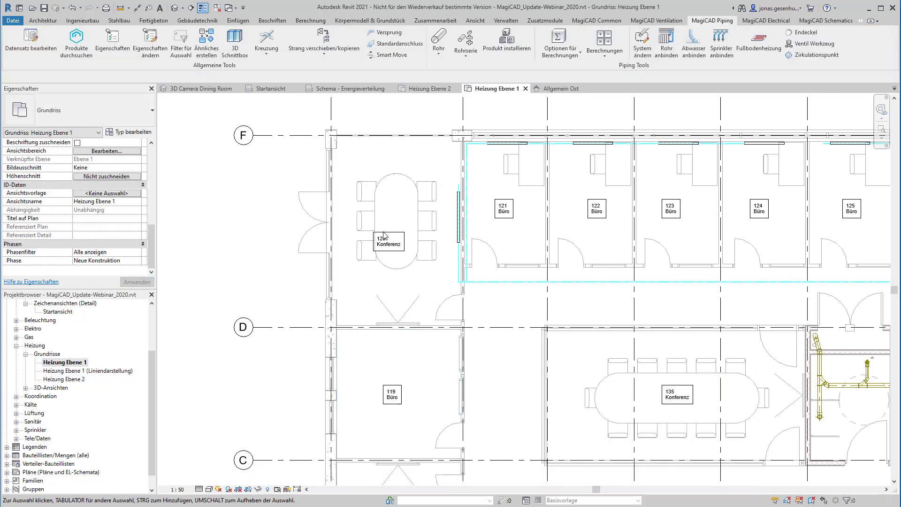
- Choose the Zehnder CS-31-06 radiator (HK9) with the 65 °C heating return system for room placement
click(509, 48)
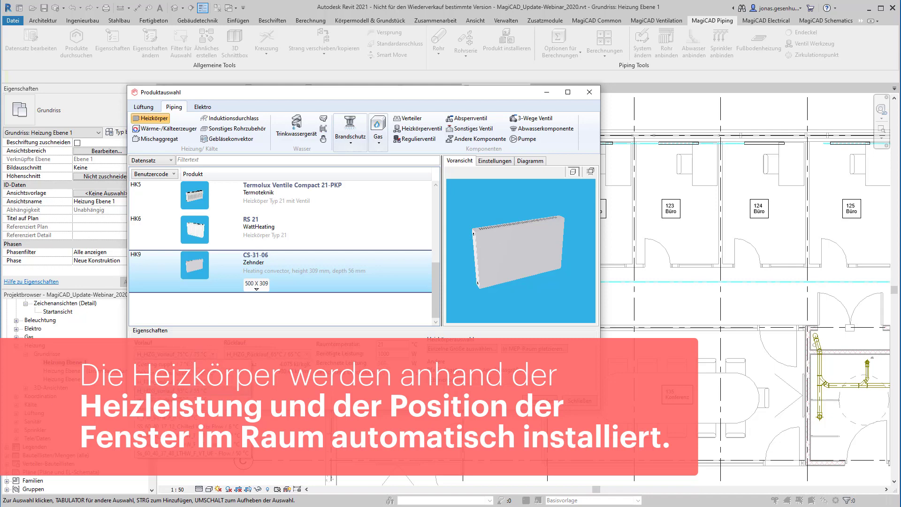
click(282, 354)
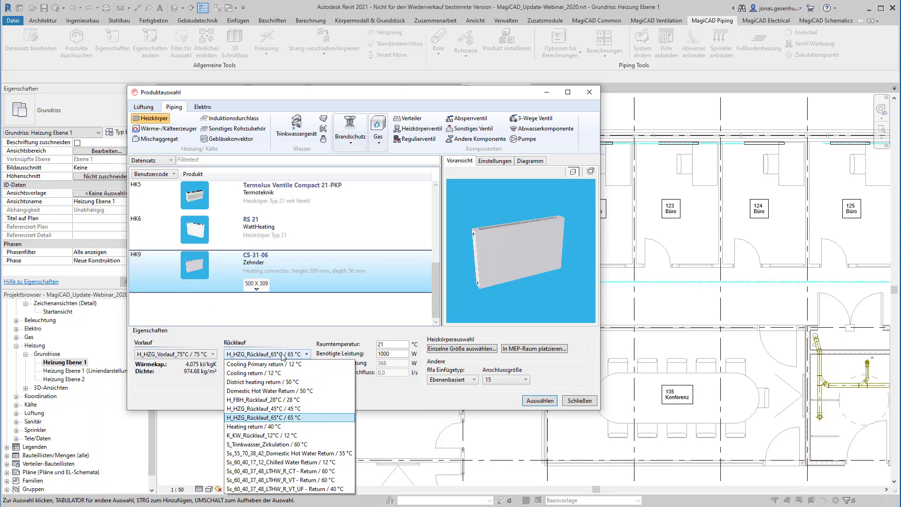
click(277, 417)
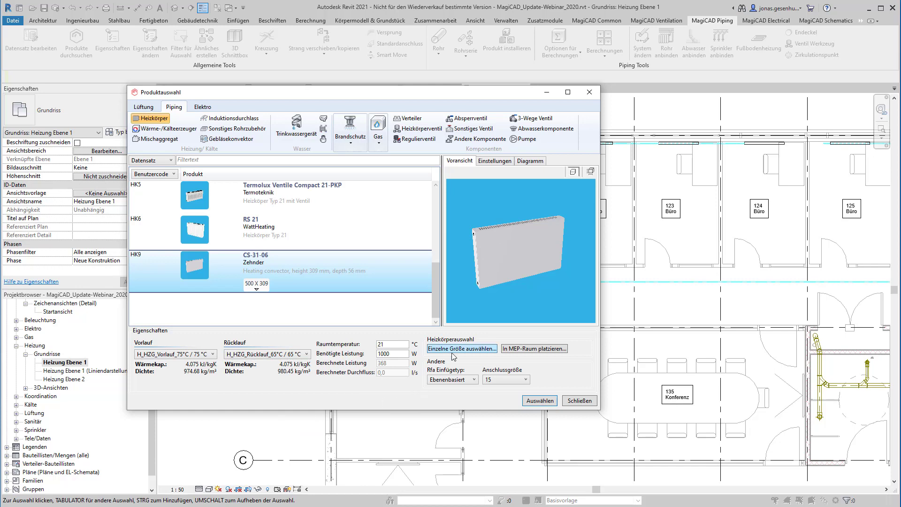
click(539, 351)
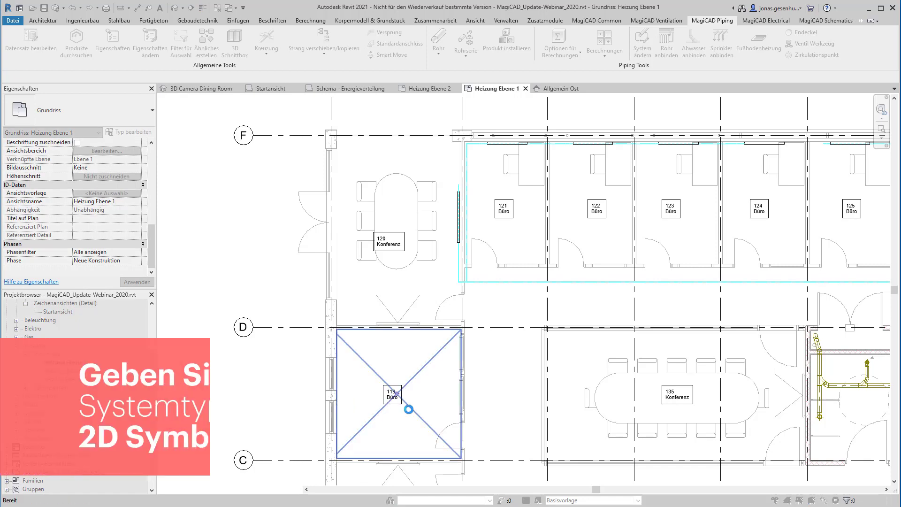
- For room 119, create new H100 flow and return systems for the radiators
click(405, 425)
click(258, 128)
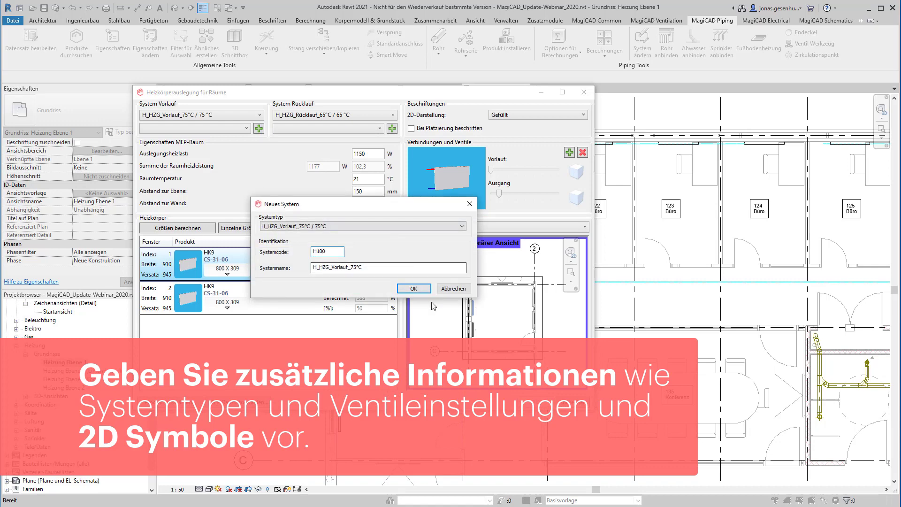
click(414, 289)
click(393, 129)
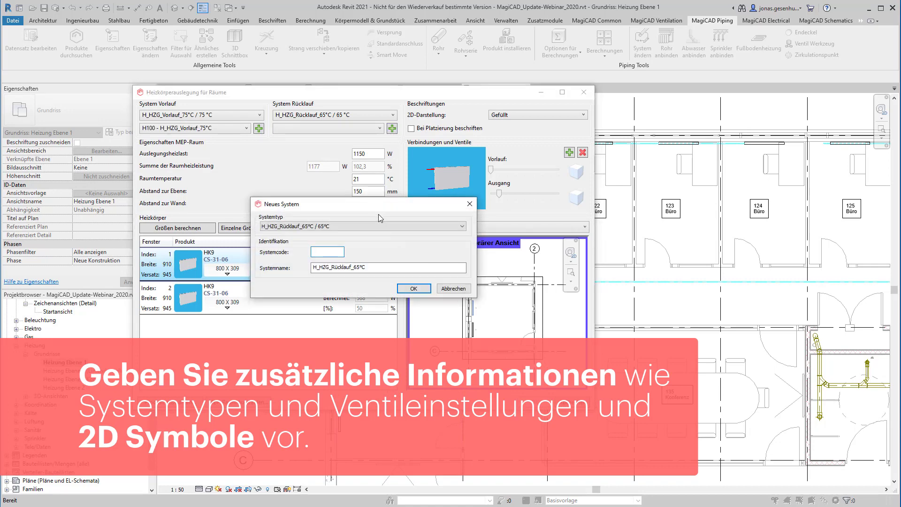
text(H100)
key(Return)
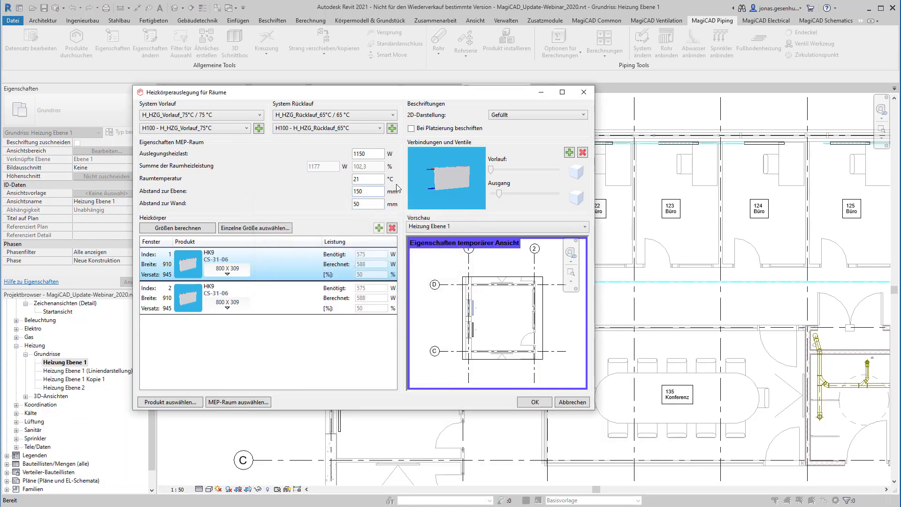
- Set the radiator 2D-Darstellung to Nicht gefüllt (unfilled symbols)
click(526, 115)
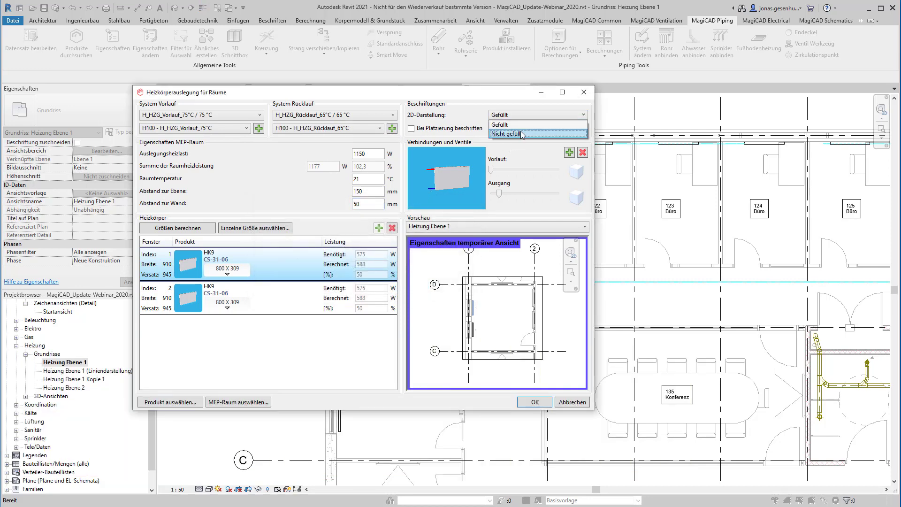
click(523, 131)
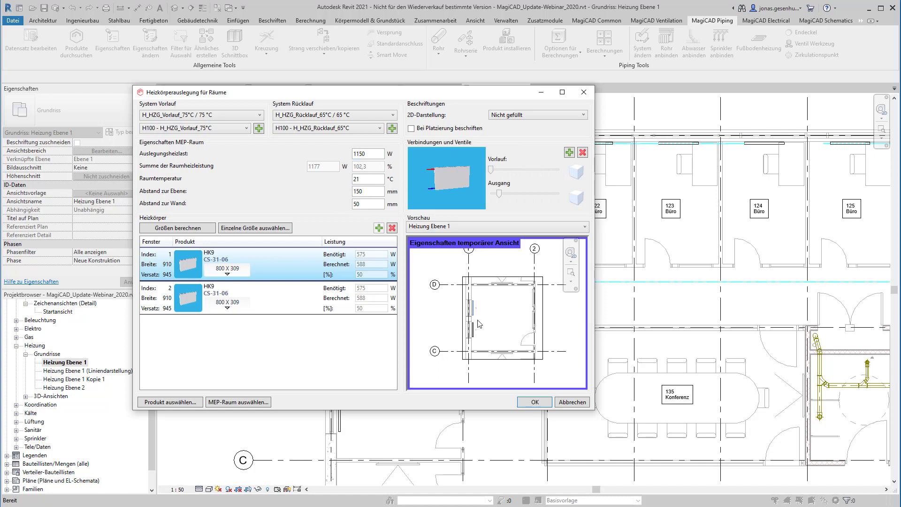
scroll(479, 323, up, 4)
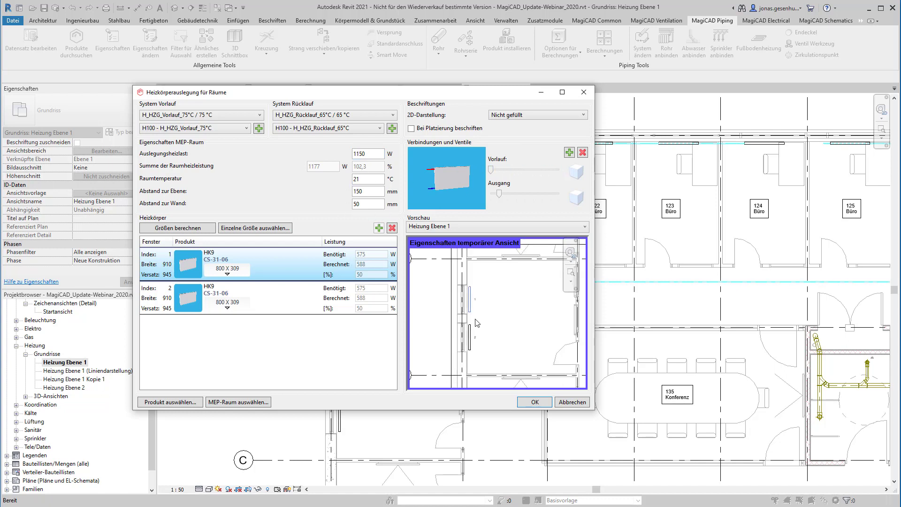
- Place the two designed CS-31-06 radiators into room 119
click(534, 402)
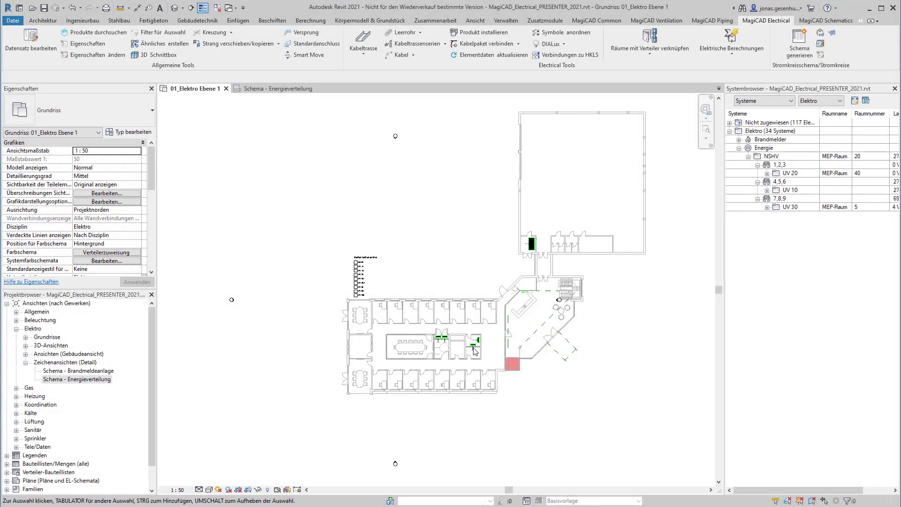
- Open the Schema - Energieverteilung drafting view and the Verteilerschema Elektro settings for network NSHV
scroll(474, 351, up, 6)
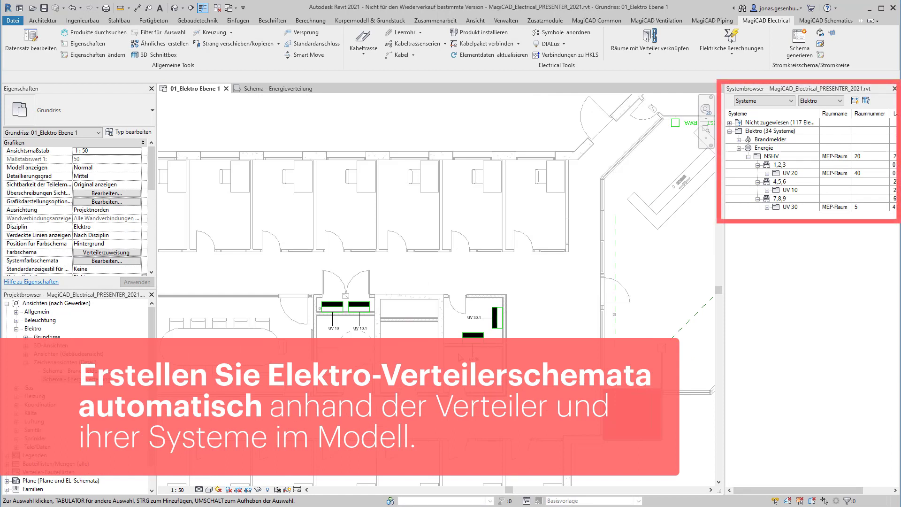
double_click(62, 380)
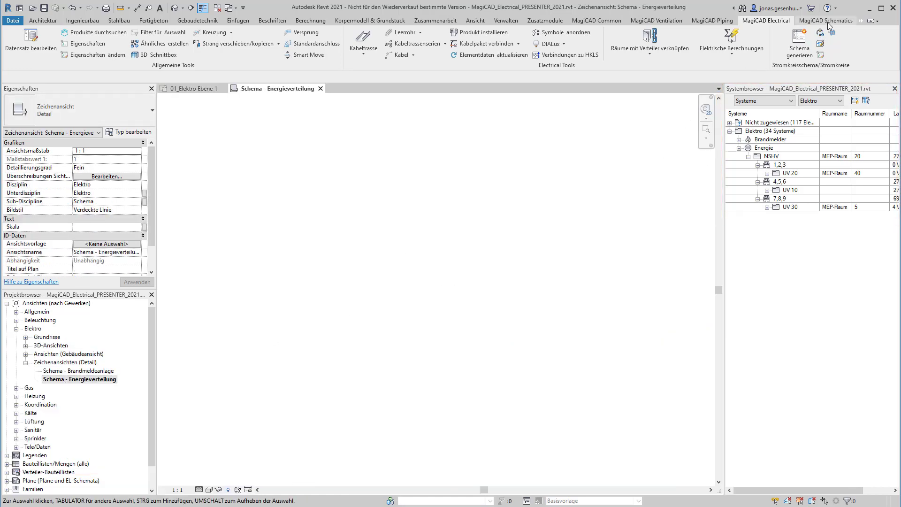
click(828, 21)
click(598, 47)
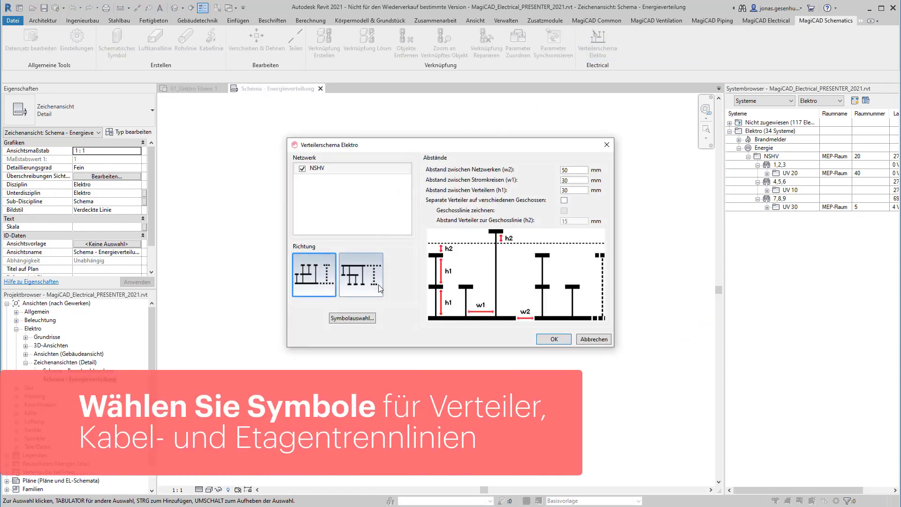
- Use Schema_Verteiler for the Hauptverteiler with Kabel Starkstrom and generate the NSHV schematic
click(352, 318)
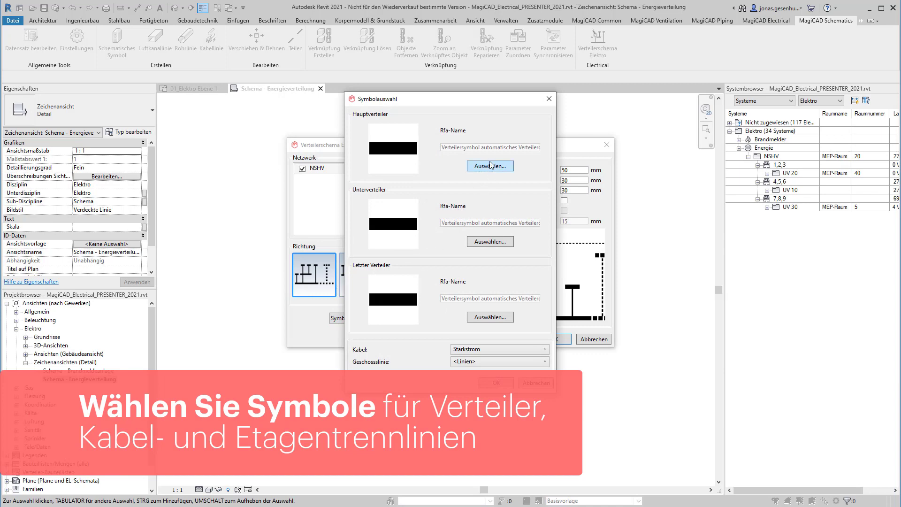
click(488, 167)
click(496, 226)
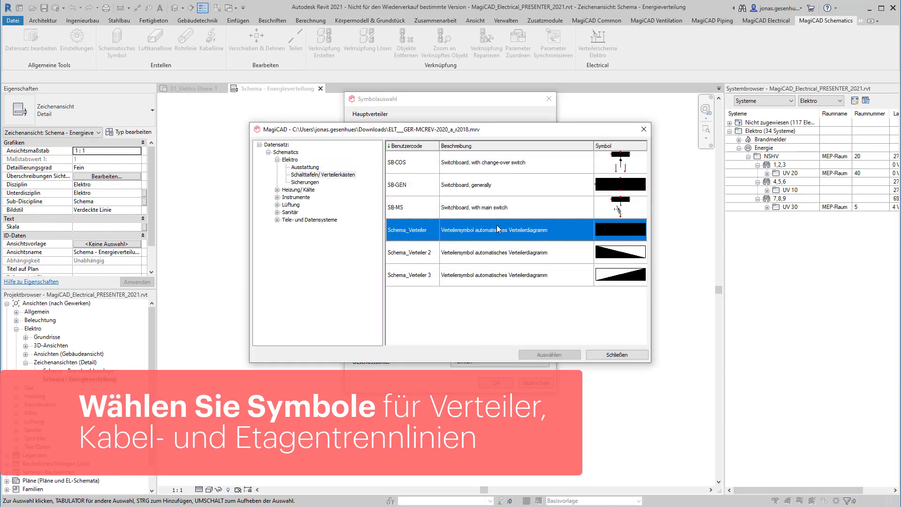
click(553, 354)
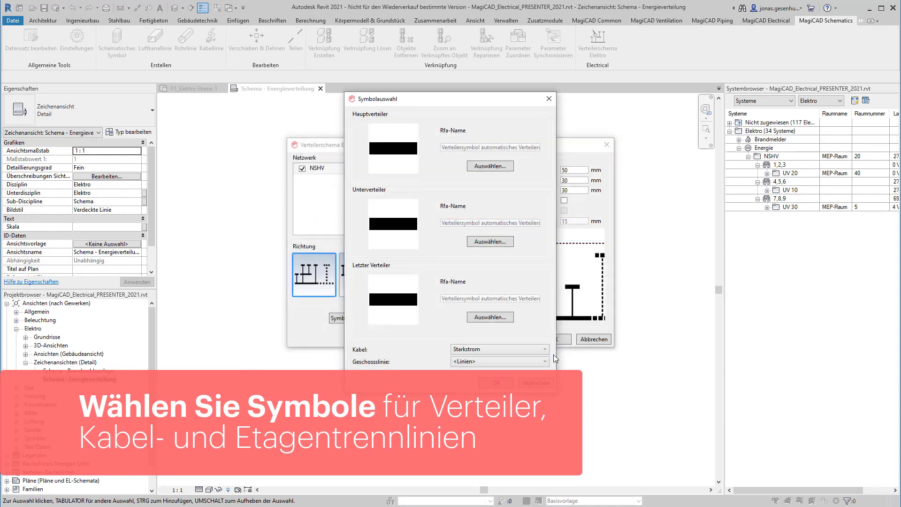
click(505, 351)
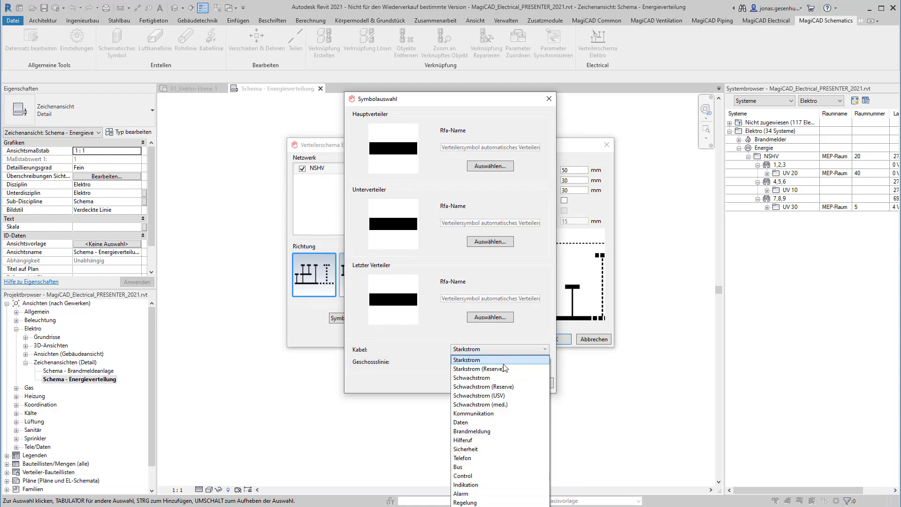
click(505, 362)
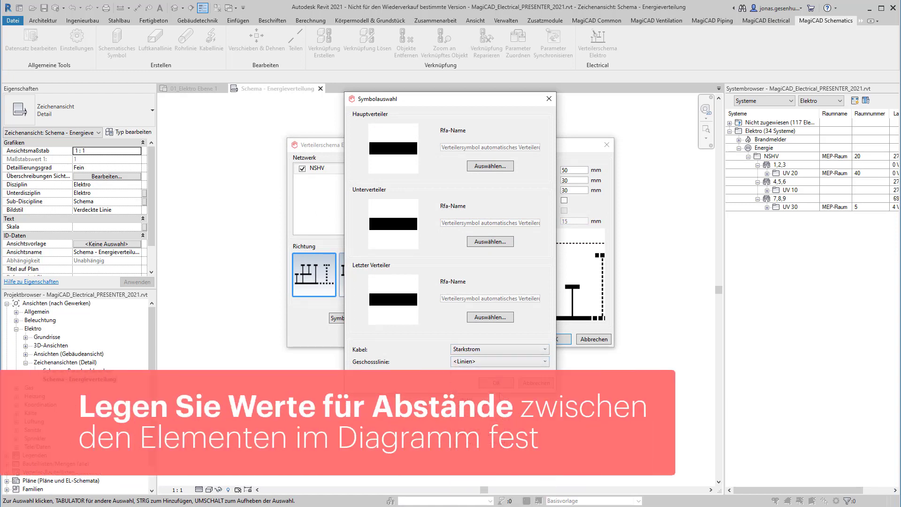
click(506, 385)
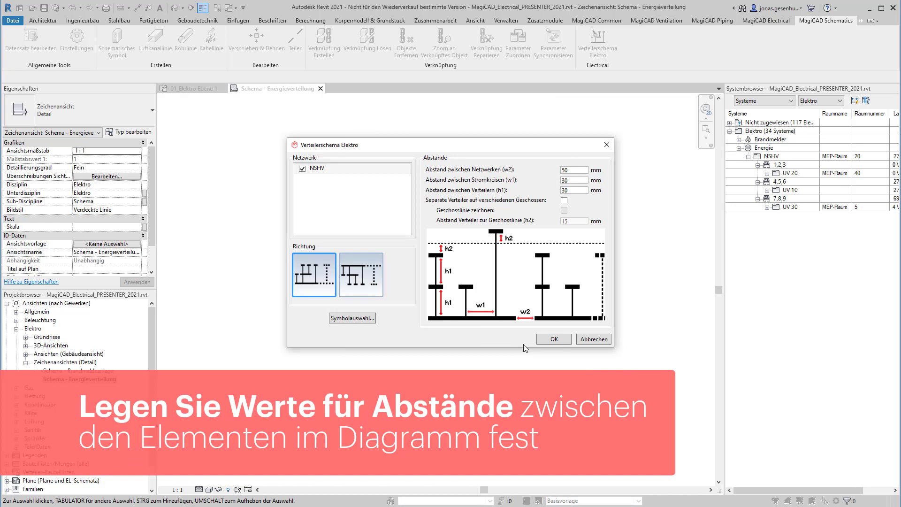
click(554, 339)
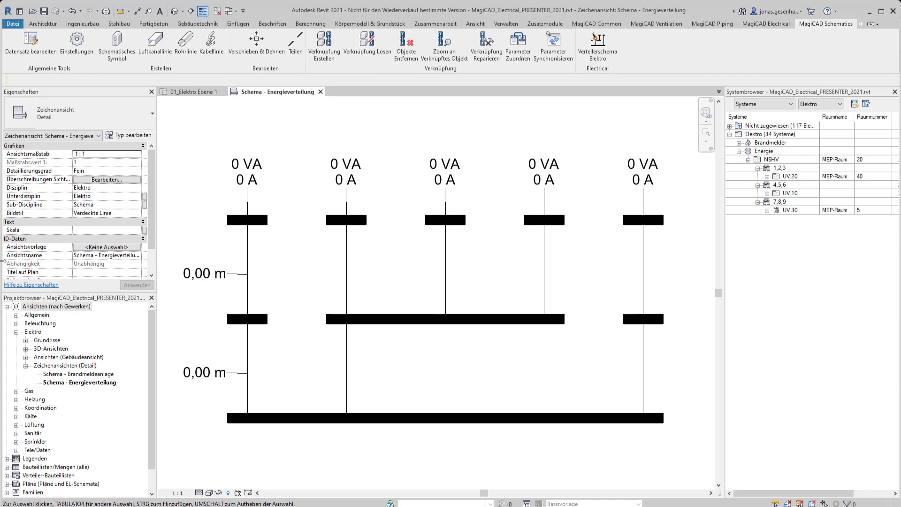
- Synchronise the schematic's parameters for the current view (Aktuelle Ansicht) and apply the changes
click(554, 52)
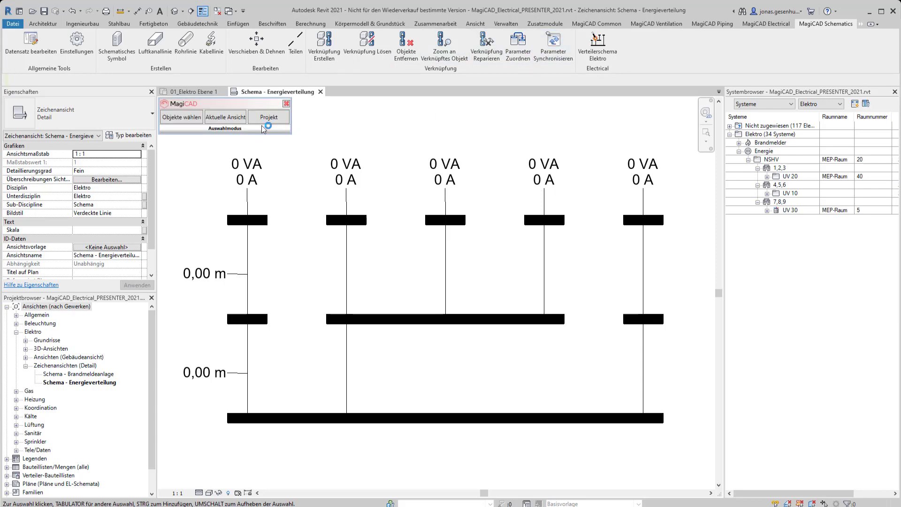
click(215, 117)
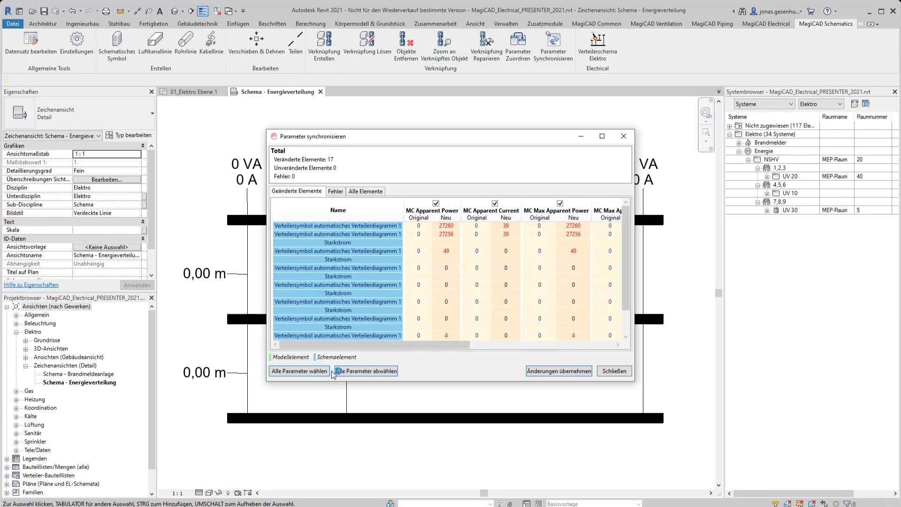
click(577, 372)
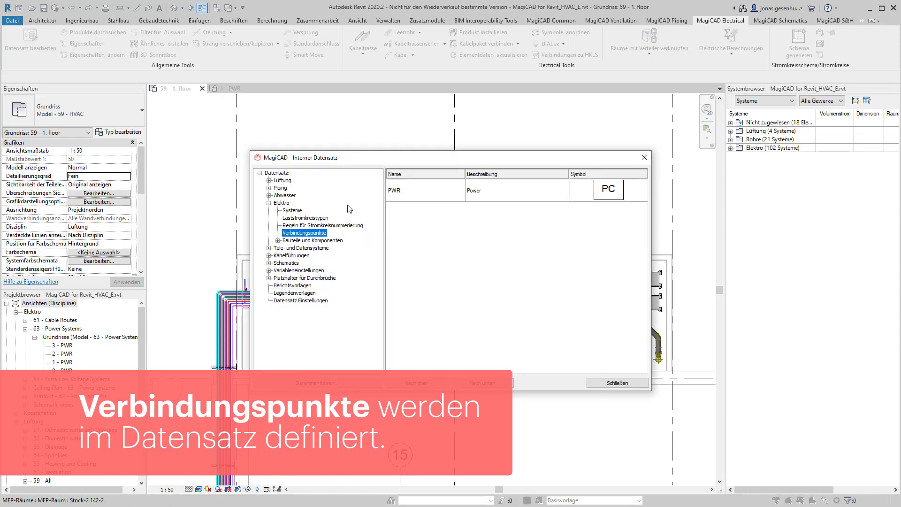
- Look through the Tele- und Datensysteme points, then edit the Elektro PWR connection point definition
click(269, 248)
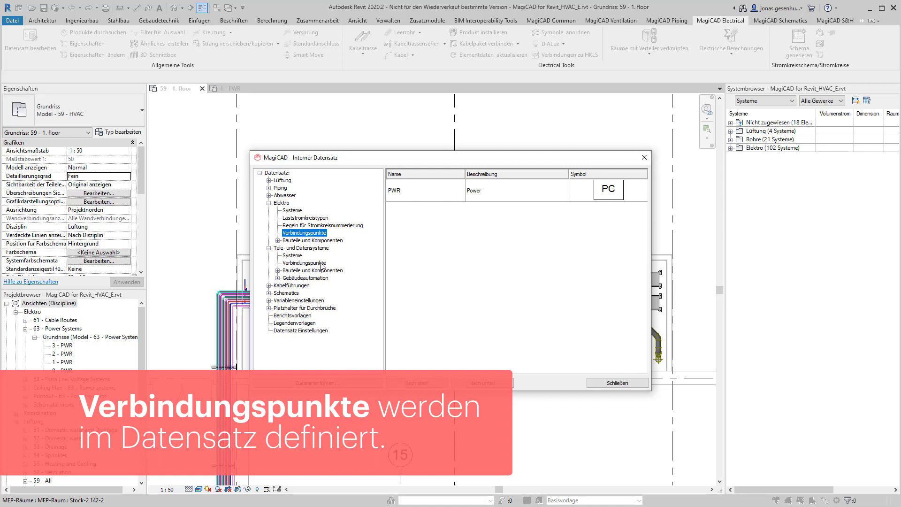
click(321, 264)
click(310, 233)
click(486, 253)
right_click(512, 194)
click(585, 240)
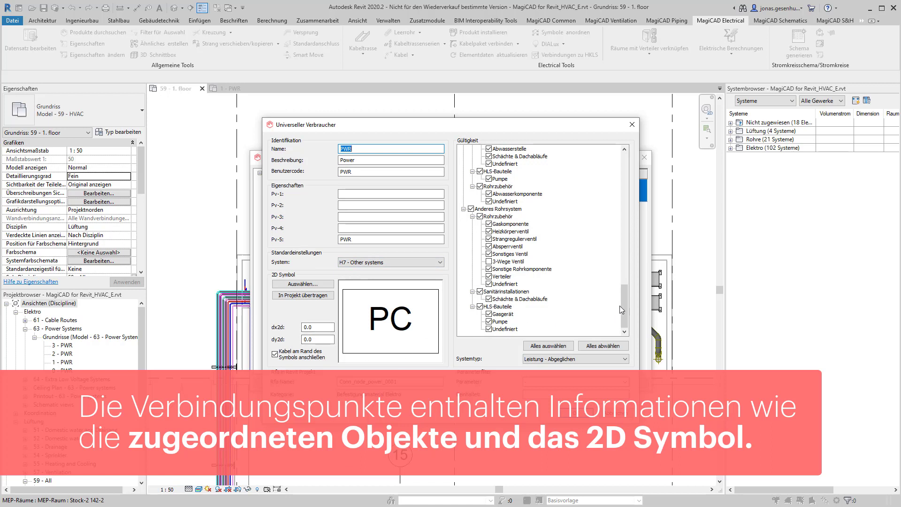
- Scroll through the PWR definition's Gültigkeit list before closing the dialogs
drag(623, 302, 615, 170)
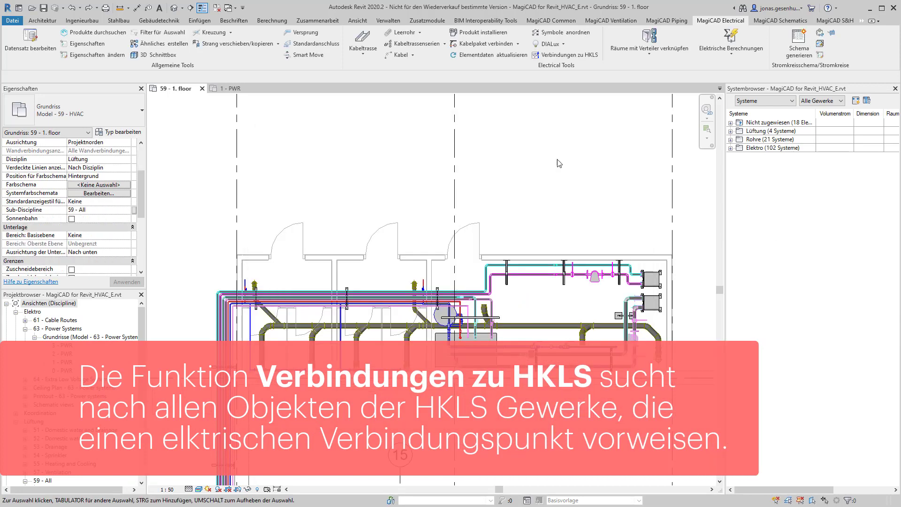
- Run Verbindungen zu HKLS, listing new CTL, COM and PWR connection points set to Erstellen
click(545, 58)
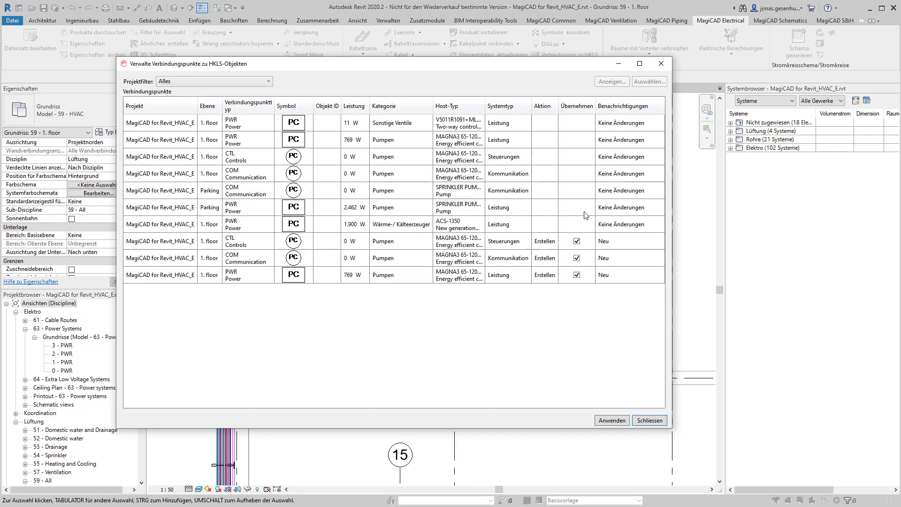
- Preview the new 769 W power connection point, then apply to create the CTL, COM and PWR points
click(361, 278)
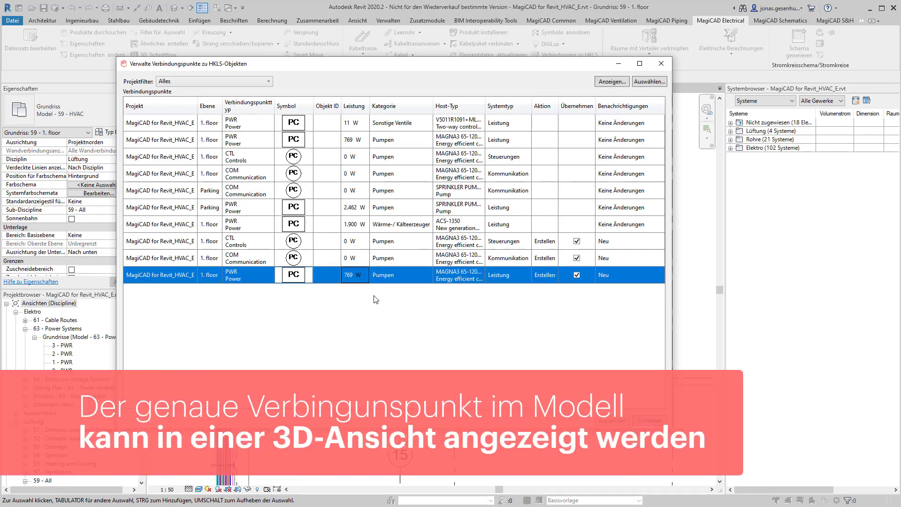
click(613, 82)
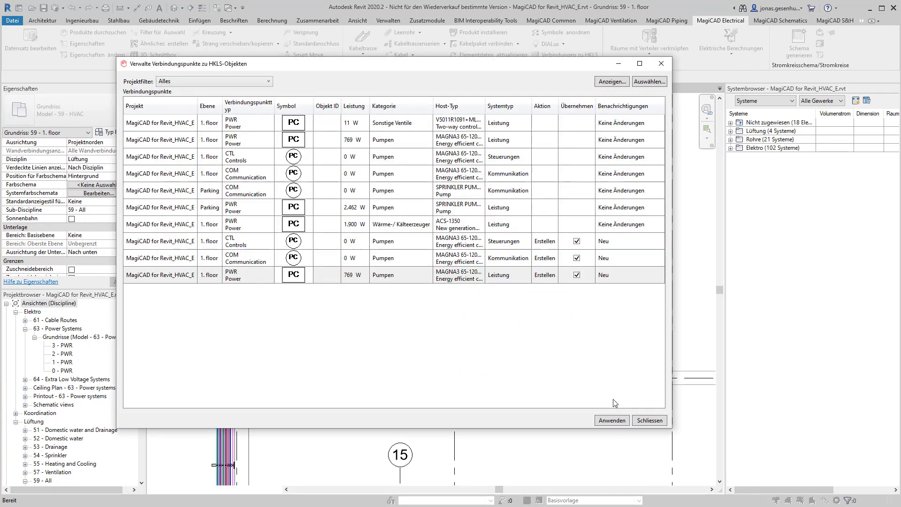
click(609, 398)
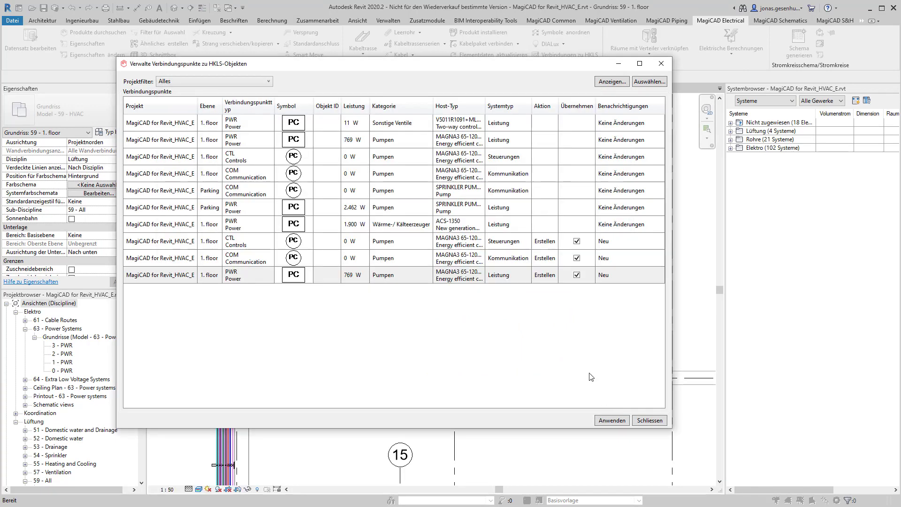
click(622, 420)
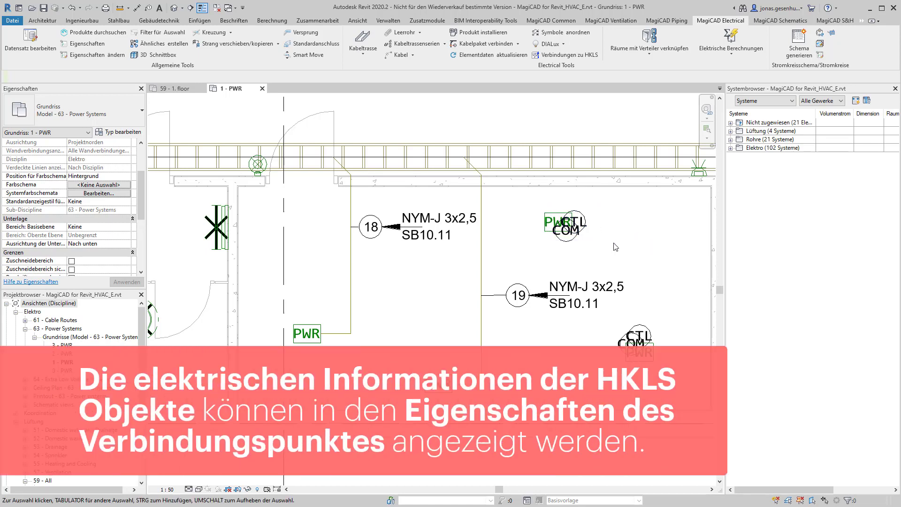
- Inspect the COM symbol, then the PWR symbol to confirm its 2000 VA load at 230 V
click(562, 238)
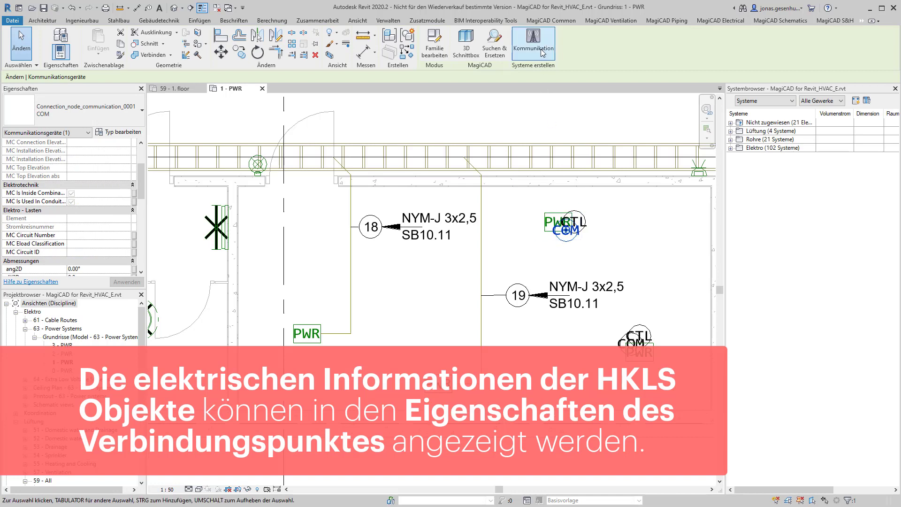
click(504, 220)
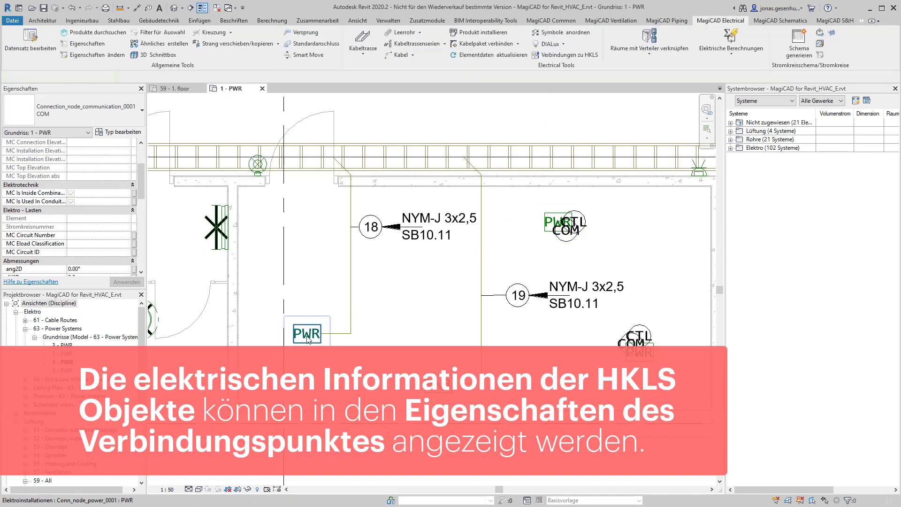